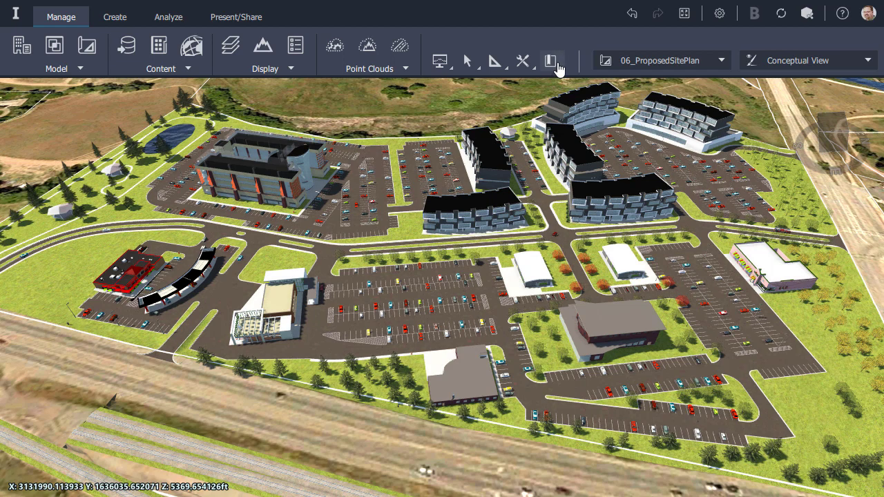
Go to the Urgent Care bookmark and open the full properties of the Urgent Care building.
click(550, 61)
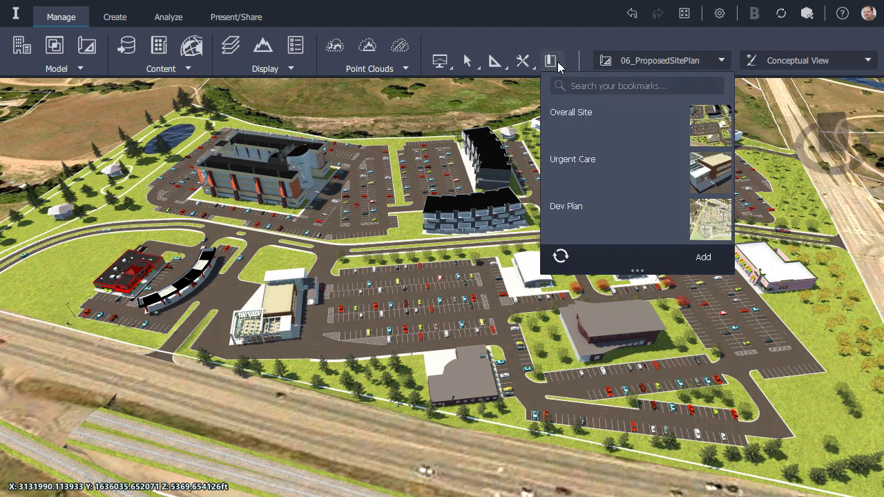
click(572, 168)
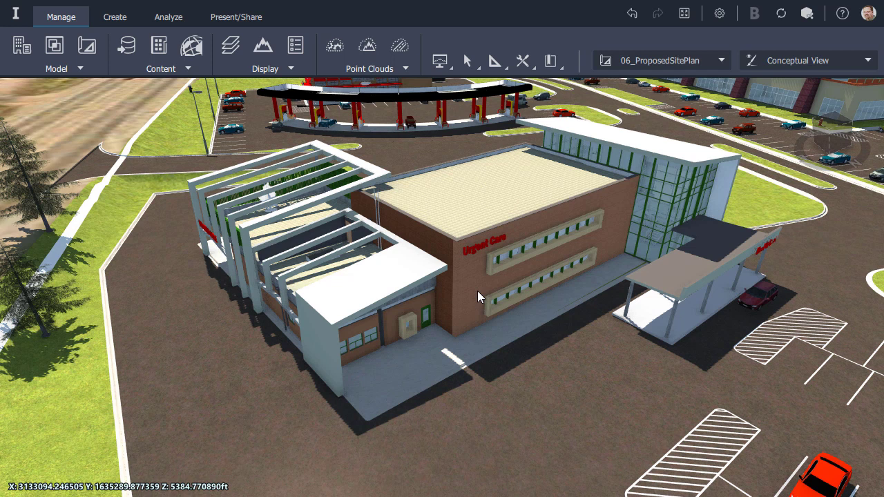
click(474, 285)
right_click(473, 285)
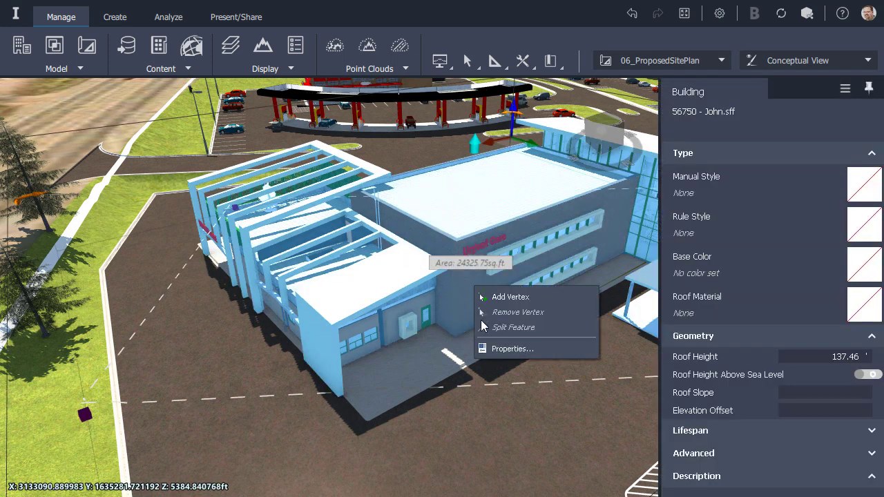
click(486, 346)
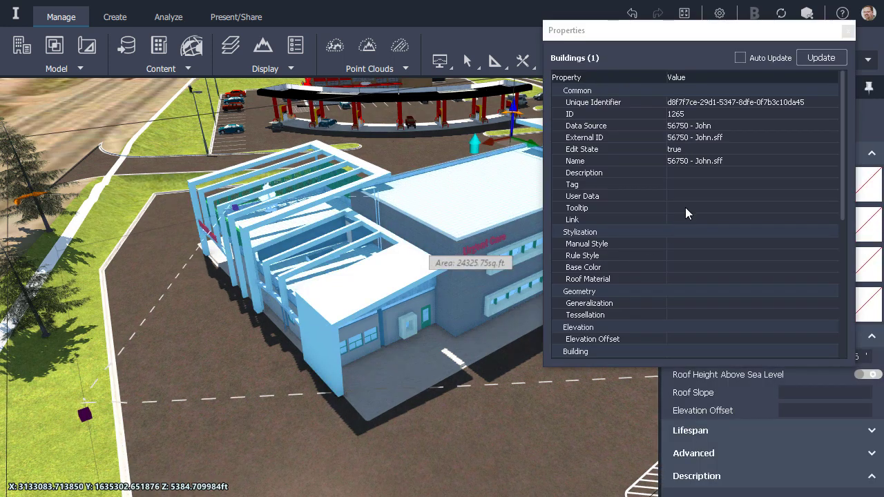
Open the building's Tooltip property for editing as HTML.
click(686, 208)
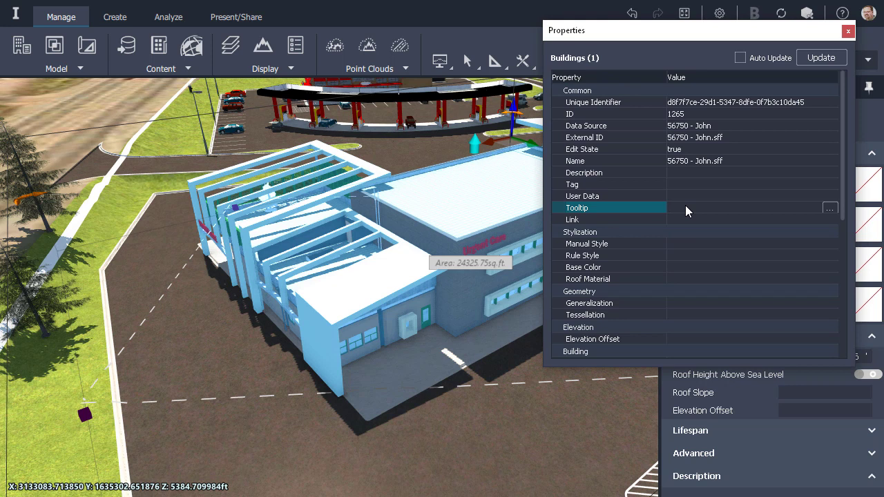
click(829, 208)
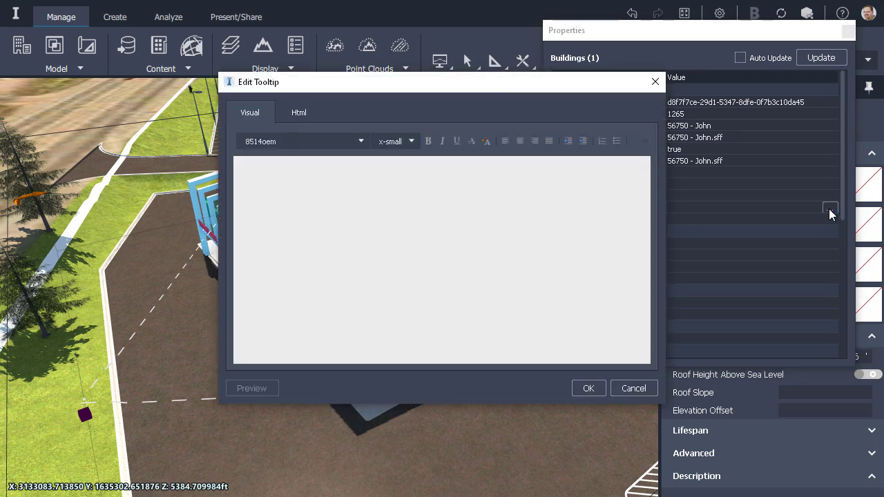
click(299, 114)
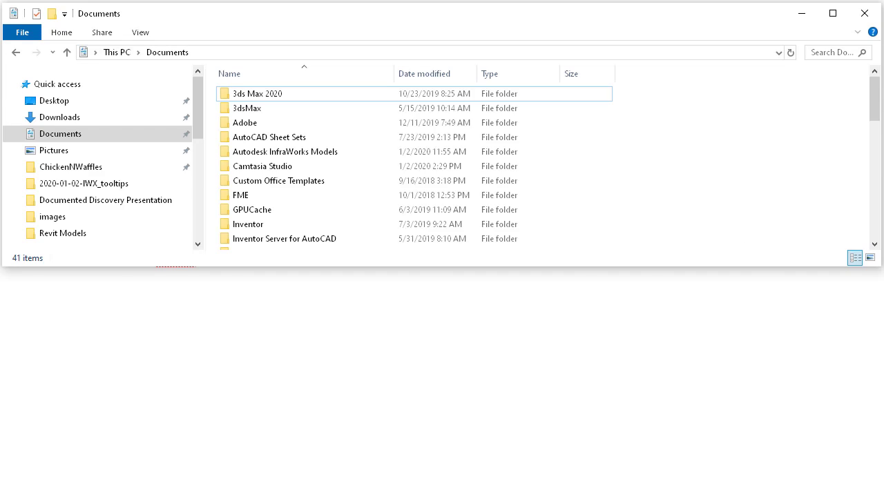
In File Explorer, open the 2020-01-02-IWX_tooltips folder and copy its full path.
click(118, 188)
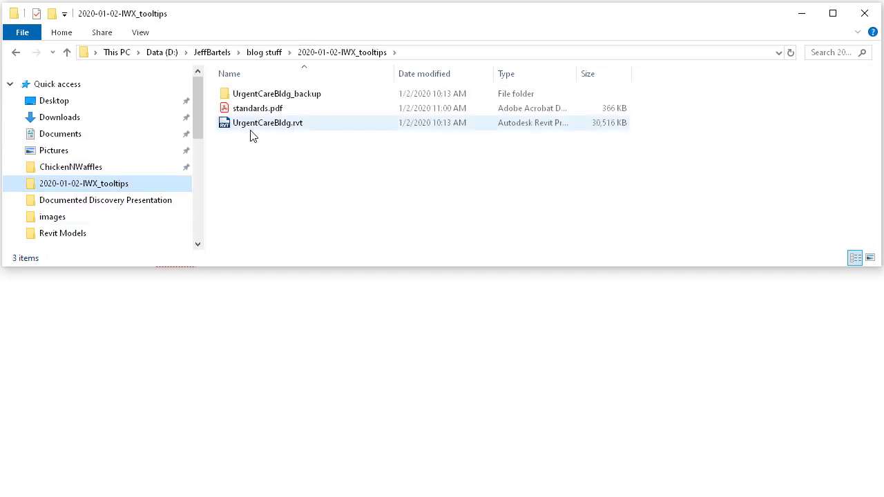
click(413, 55)
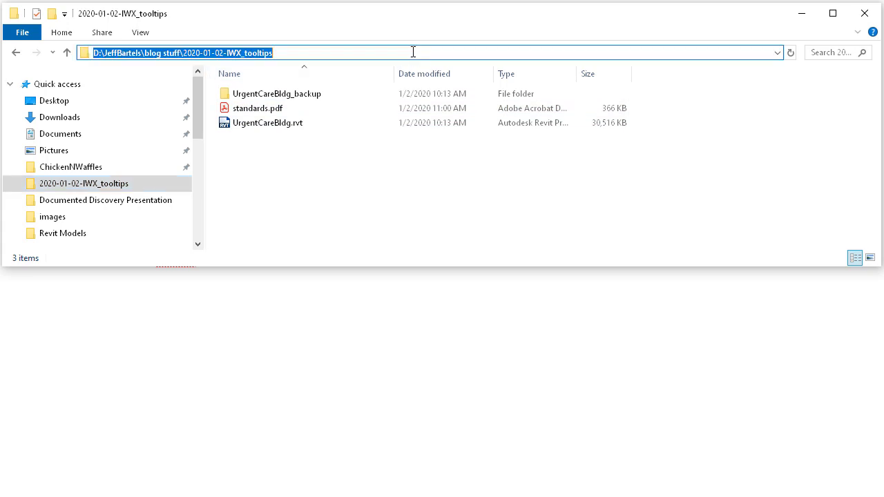
right_click(253, 51)
click(280, 94)
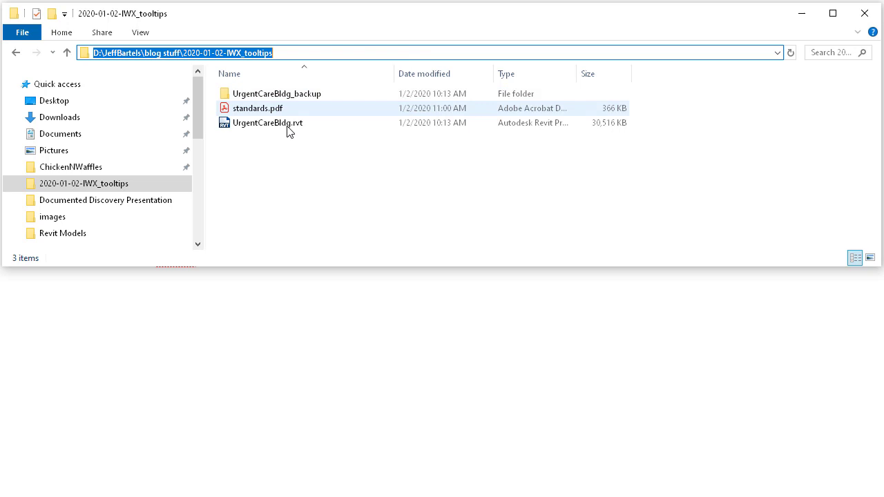
In Notepad, paste the folder path into syntax.txt, leaving a blank line below the link template.
click(310, 401)
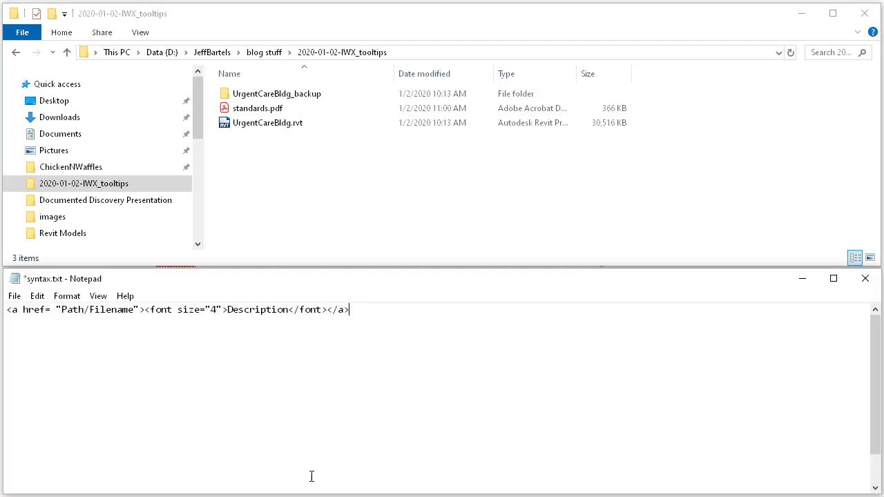
click(348, 330)
key(Return)
key(Return)
right_click(11, 336)
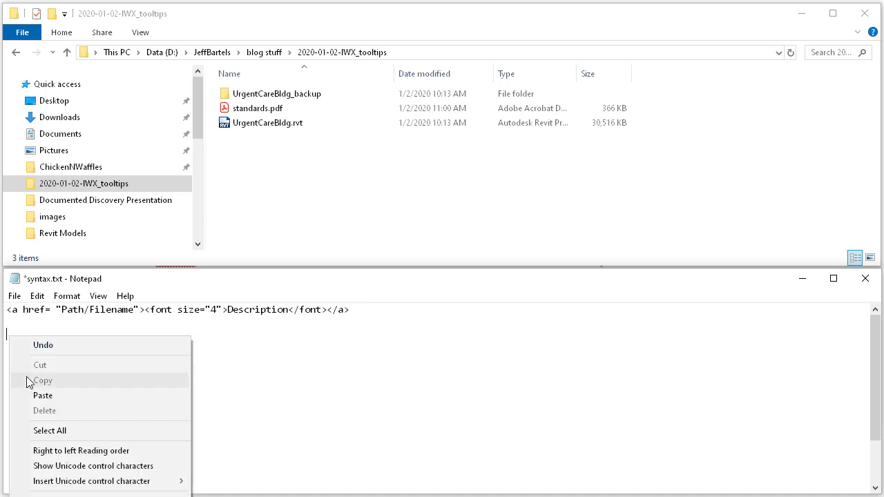
click(38, 395)
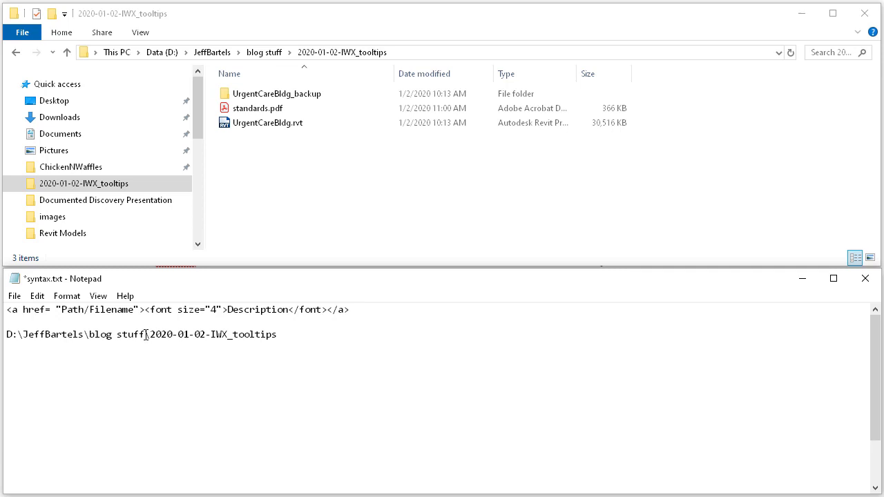
Edit the pasted path with // after the drive, / before \blog stuff, / before 2020-01-02-IWX_tooltips and / at the end.
drag(144, 334, 150, 334)
text(/)
click(84, 334)
text(/)
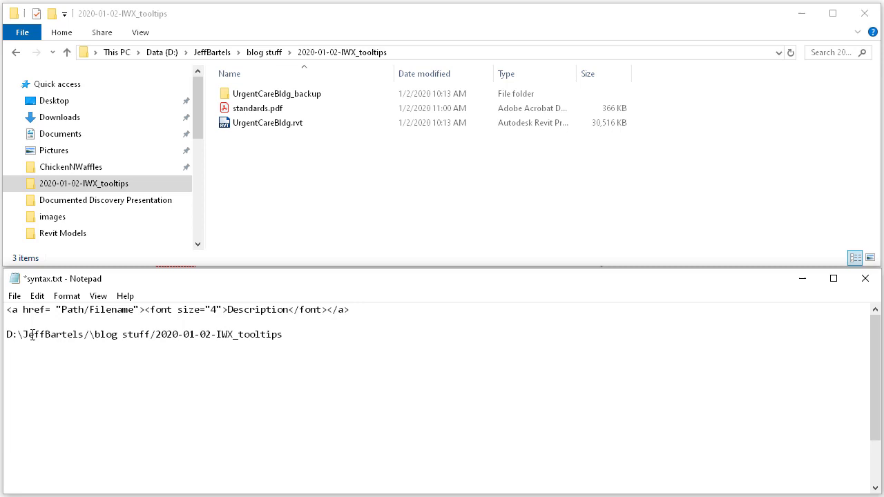
drag(17, 334, 23, 334)
text(//)
click(290, 335)
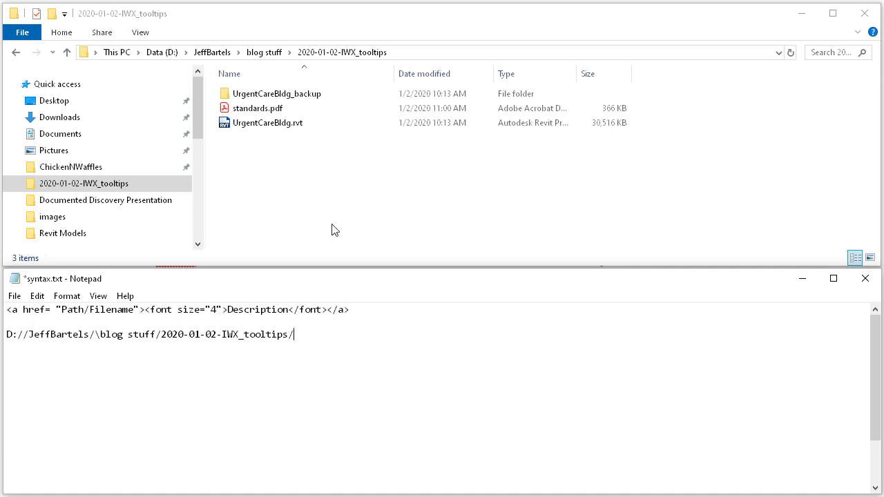
Copy the file name UrgentCareBldg.rvt from File Explorer and append it to the path in Notepad.
click(278, 127)
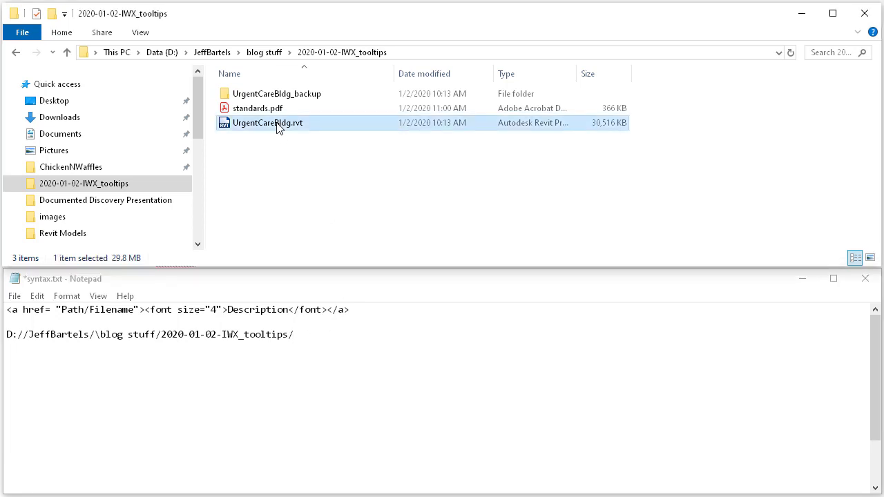
click(278, 127)
drag(305, 122, 233, 123)
right_click(241, 123)
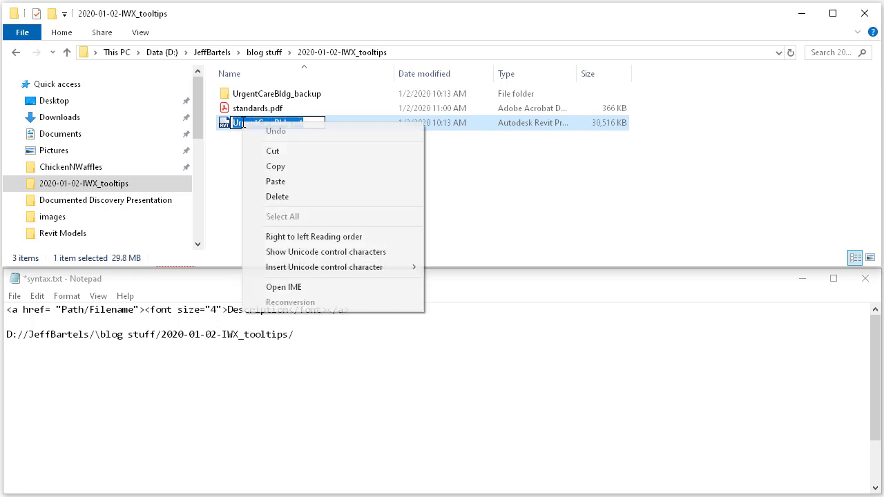
click(250, 166)
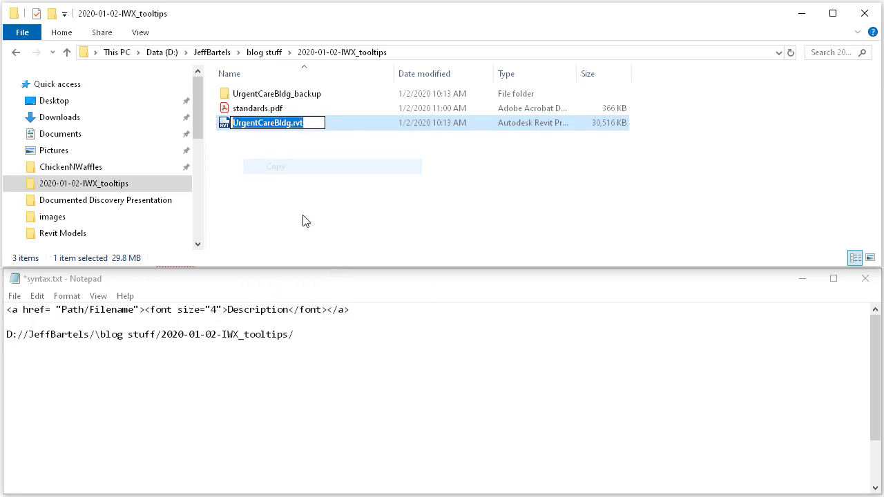
click(300, 334)
right_click(298, 334)
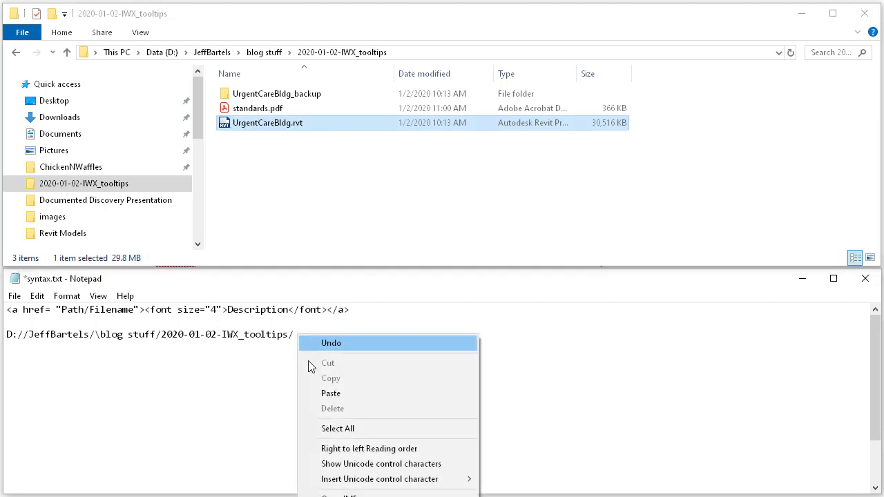
click(330, 393)
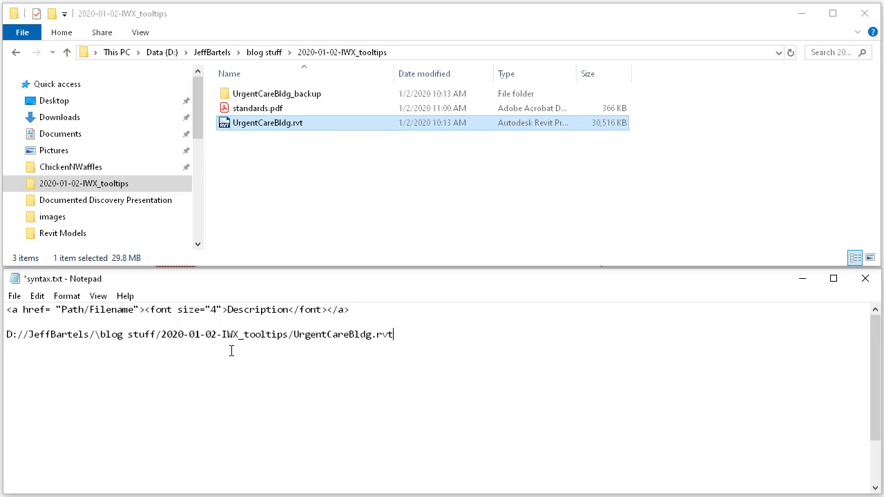
Move the completed file path into the link template, replacing the Path/Filename placeholder.
drag(393, 334, 10, 333)
right_click(34, 335)
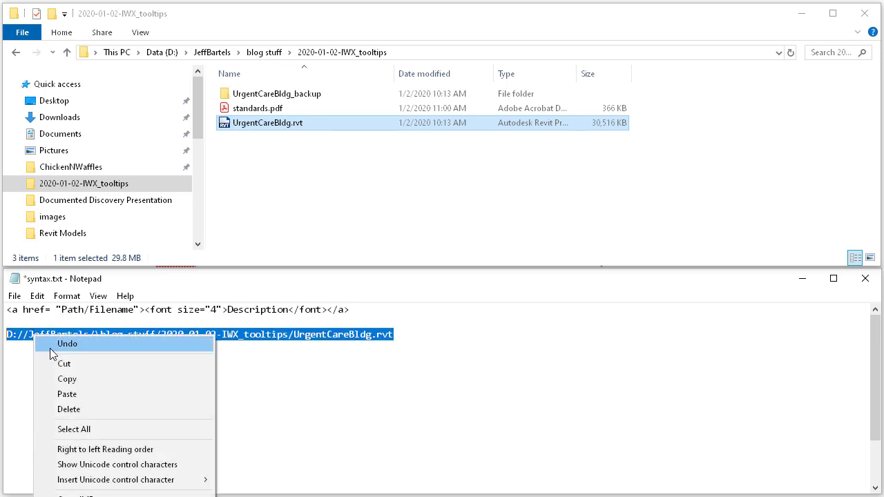
click(64, 363)
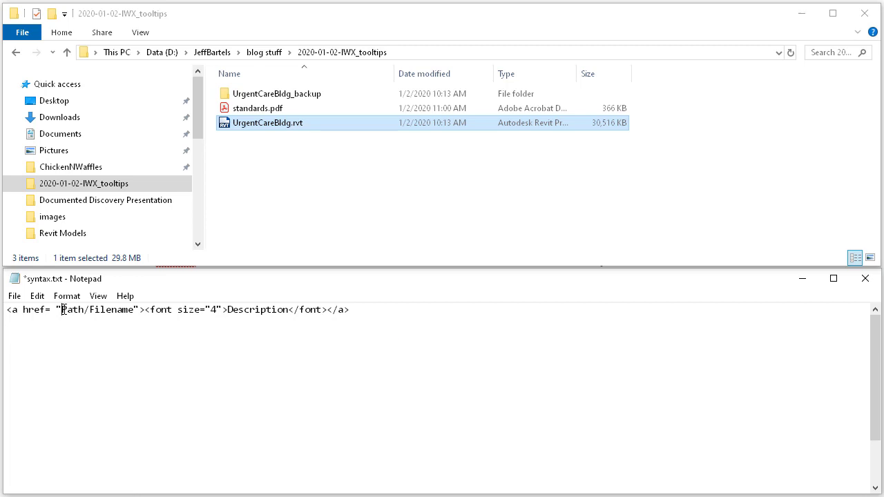
drag(62, 310, 136, 315)
right_click(118, 312)
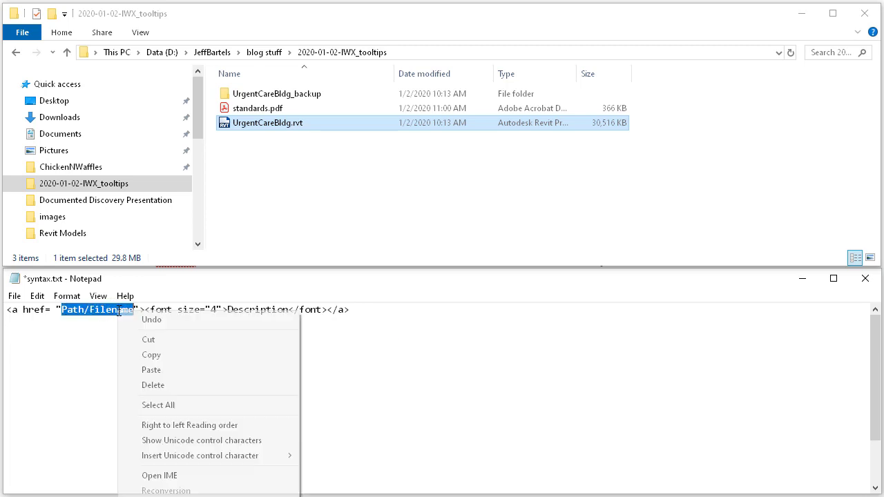
click(151, 370)
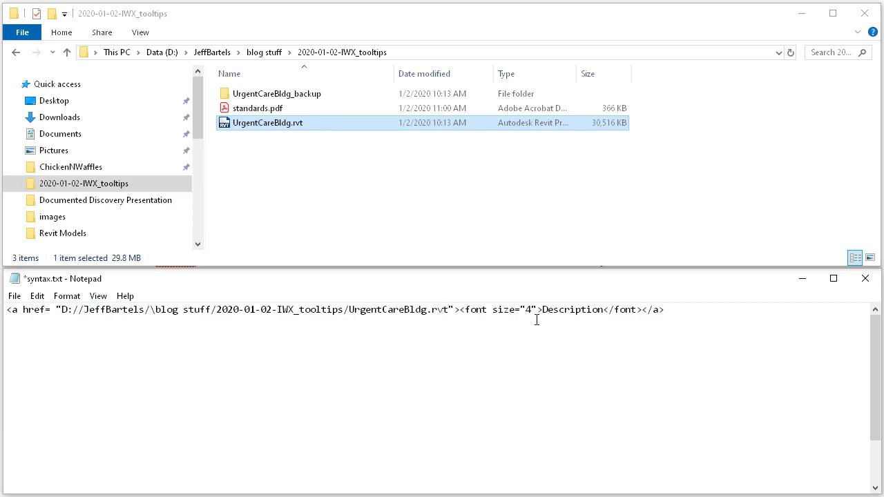
Replace the Description placeholder with "Revit File" and copy the whole link line.
drag(541, 310, 602, 329)
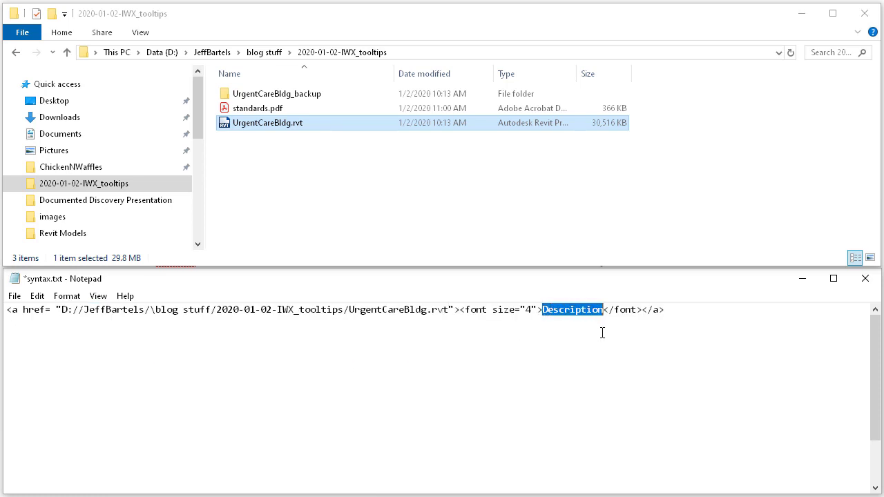
text(Revit File)
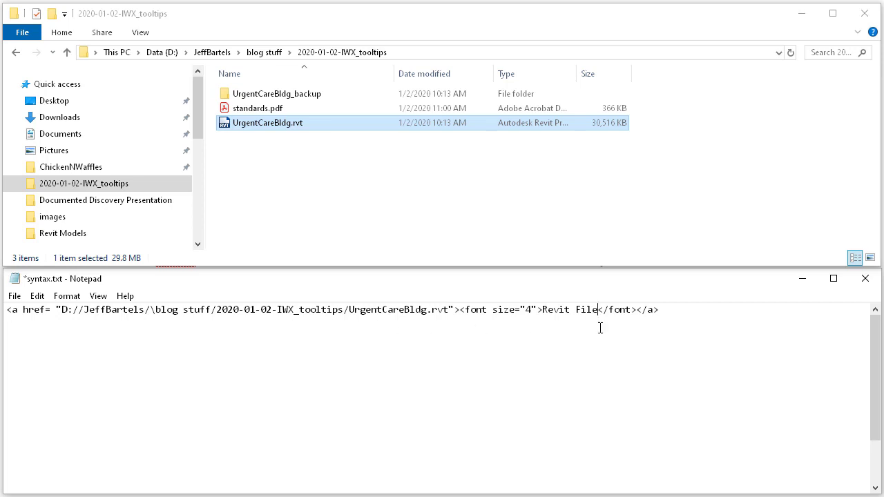
drag(661, 312, 7, 312)
right_click(17, 312)
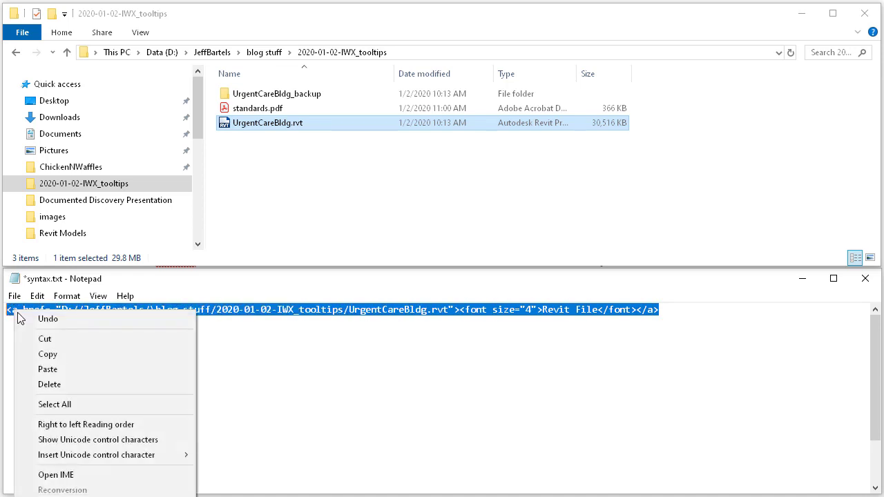
click(46, 354)
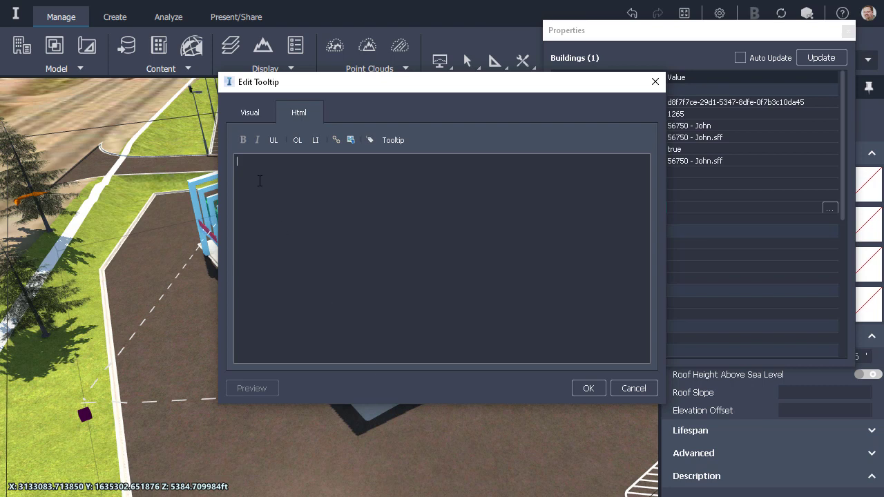
Back in InfraWorks, paste the link code into the tooltip's HTML, check its visual rendering and accept the tooltip.
right_click(253, 172)
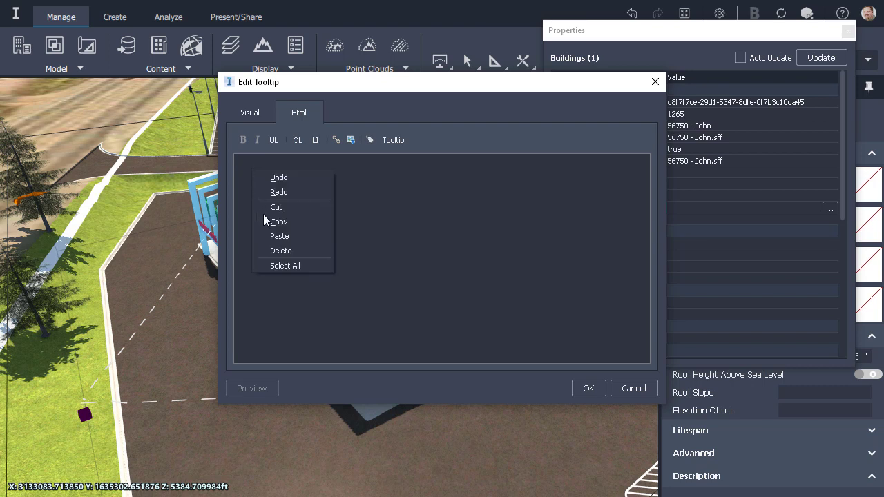
click(274, 238)
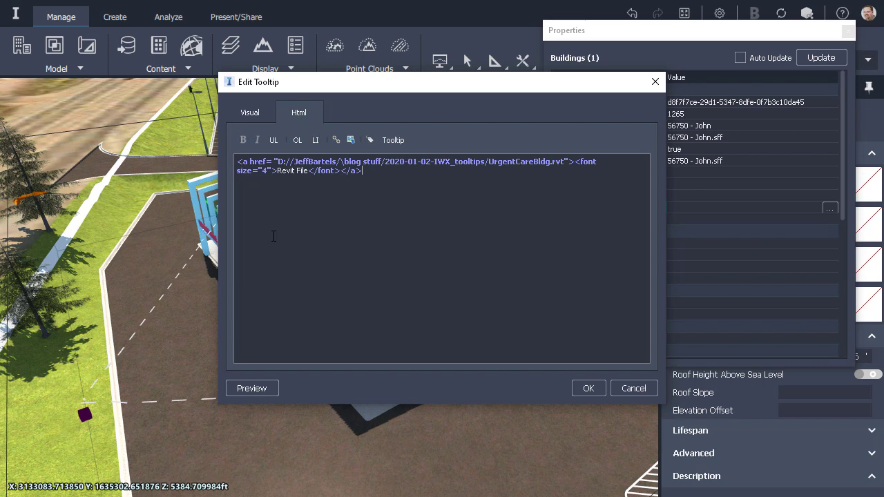
click(249, 113)
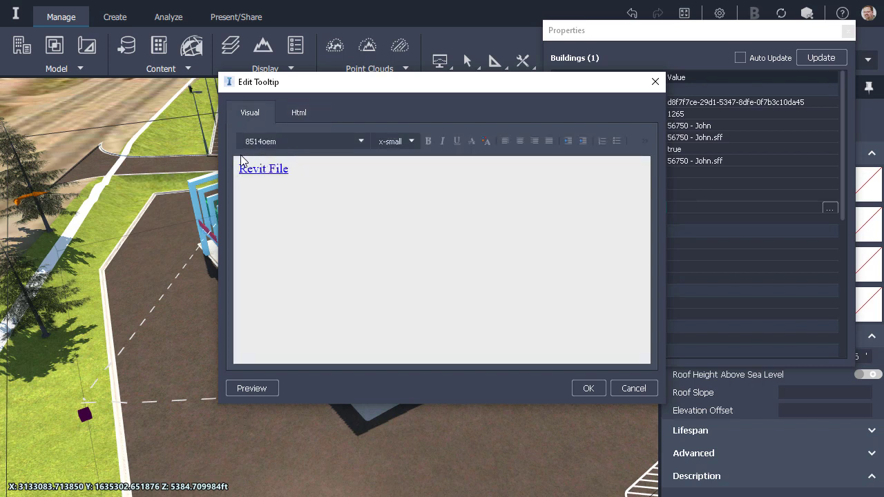
click(586, 387)
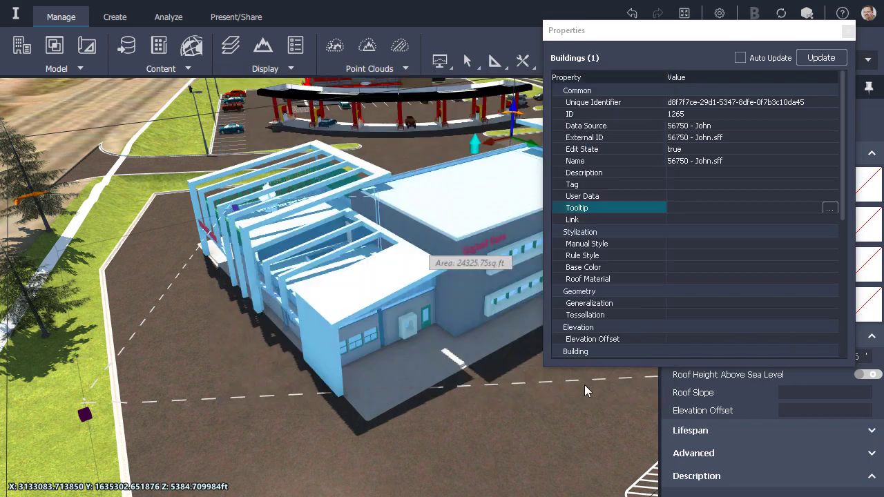
Apply the tooltip change to the building, close its properties and deselect the building.
click(818, 60)
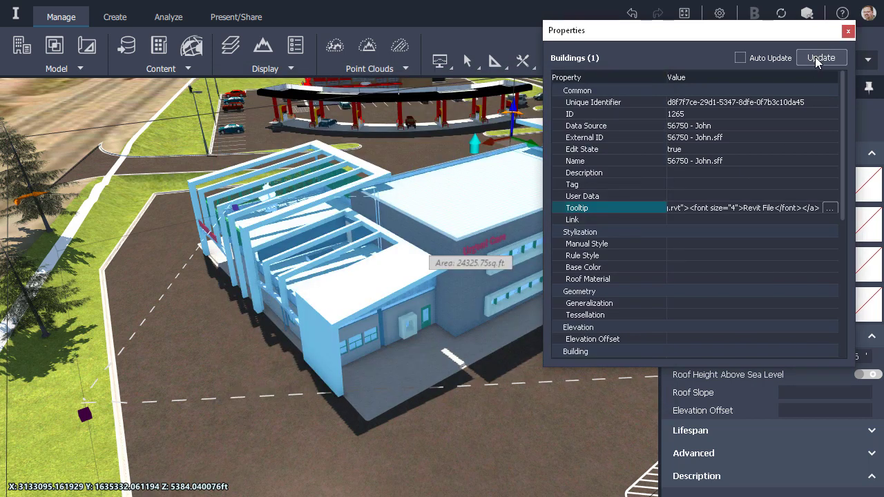
click(848, 32)
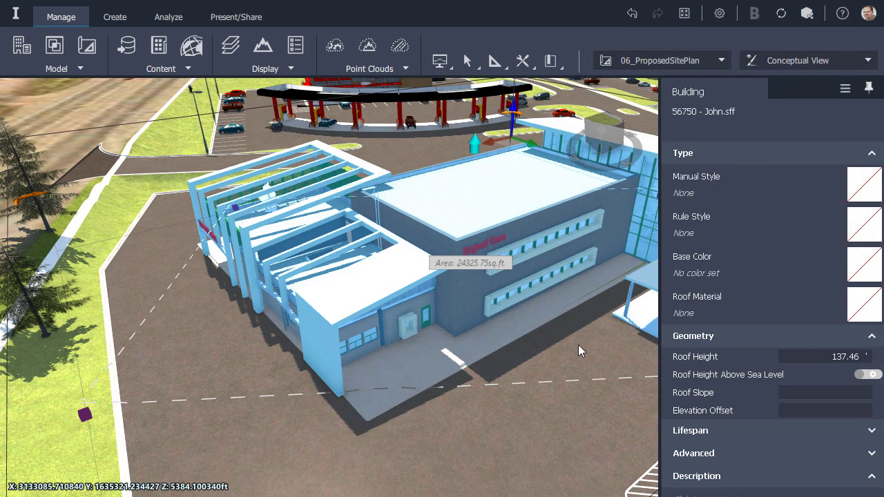
click(578, 346)
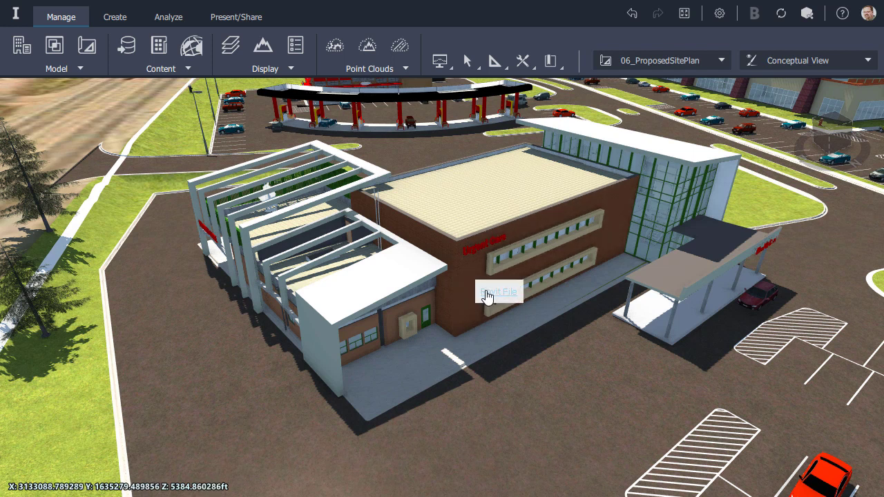
Follow the building's Revit File tooltip link and inspect the 3D model and the SECOND FLOOR Presentation plan in Revit.
click(487, 295)
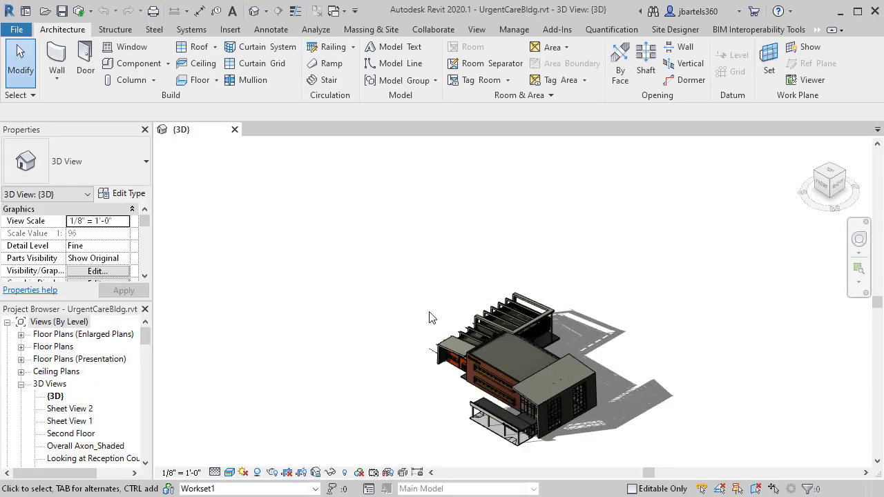
scroll(418, 364, up, 5)
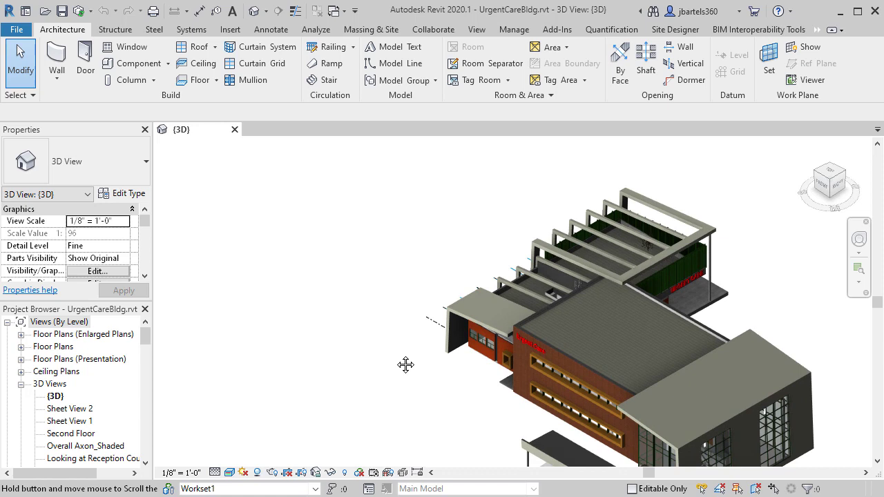
shift+middle_drag(406, 364, 484, 428)
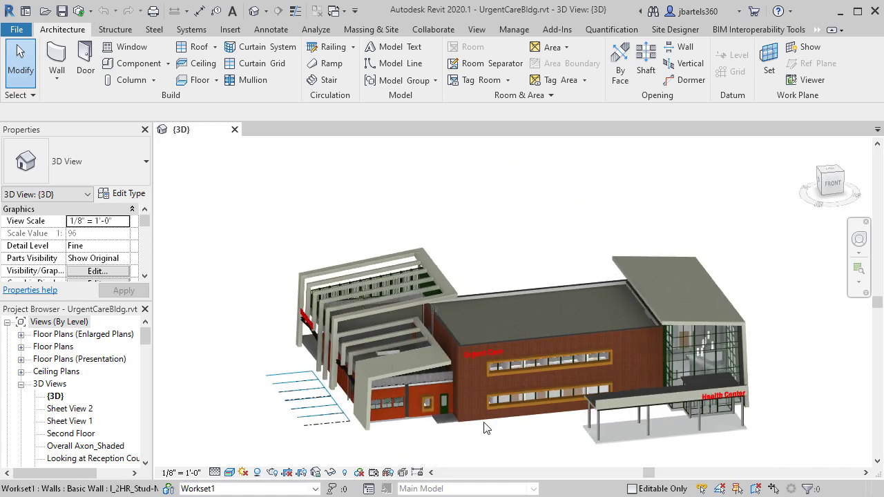
scroll(497, 435, up, 4)
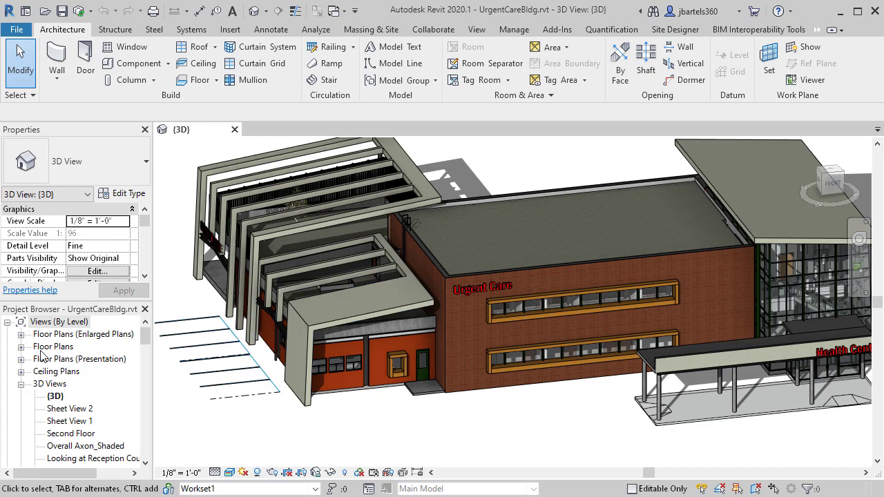
click(22, 359)
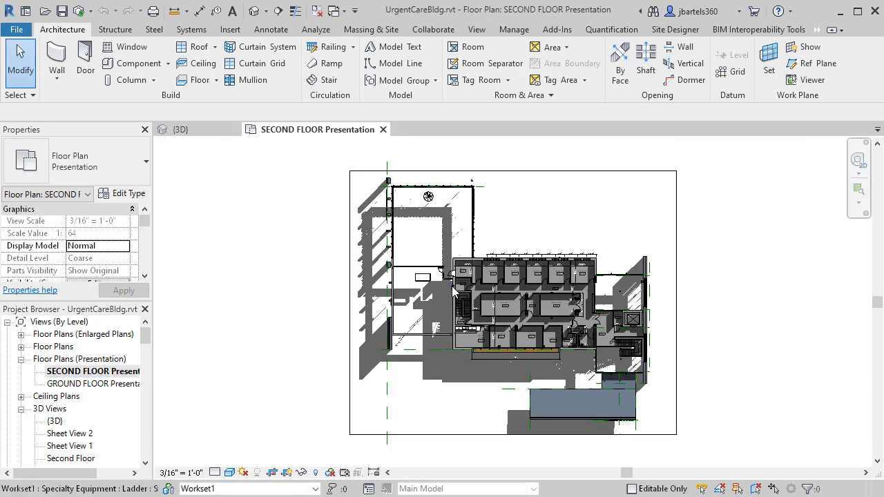
scroll(453, 289, up, 5)
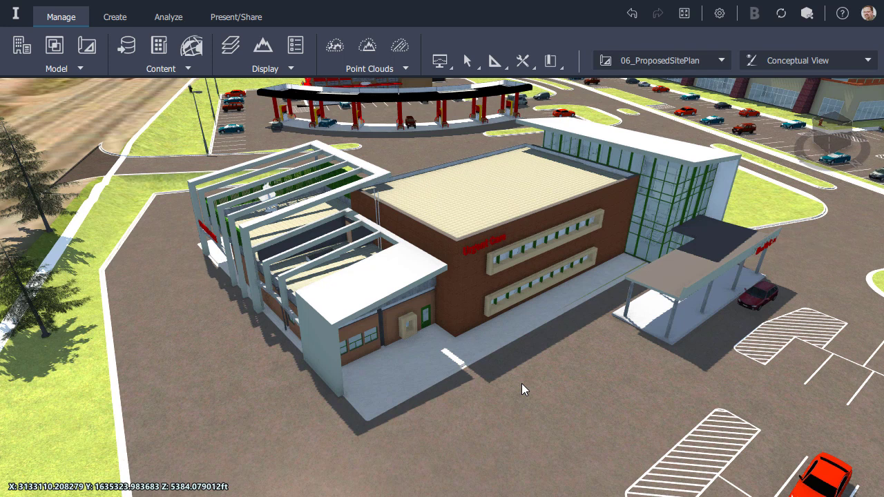
Bring up the project folder and syntax.txt in Notepad, and copy the whole Revit File link line.
key(alt+Tab)
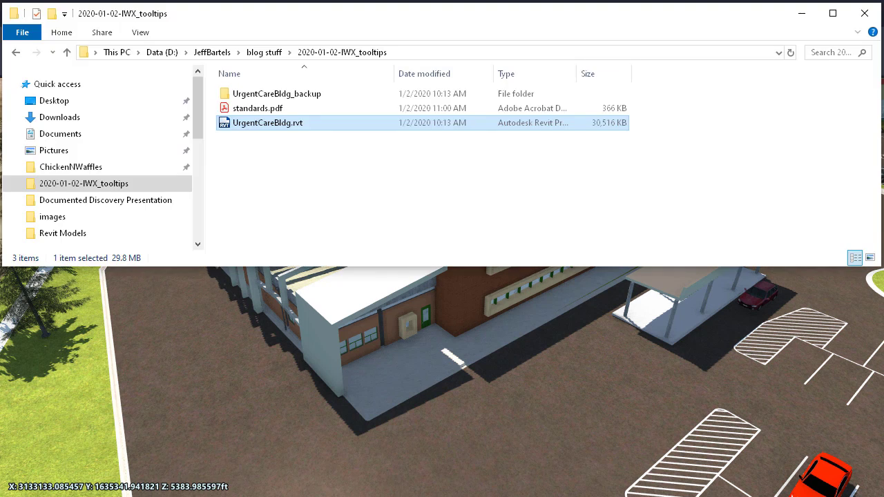
key(alt+Tab)
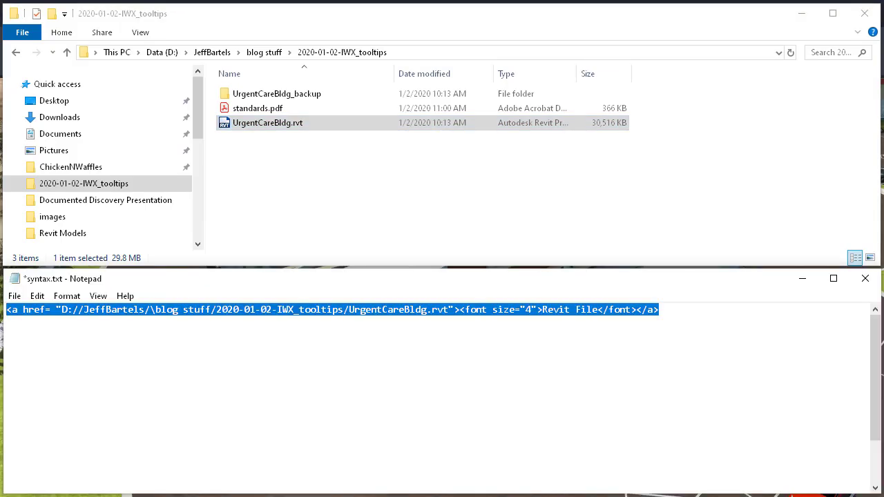
click(260, 124)
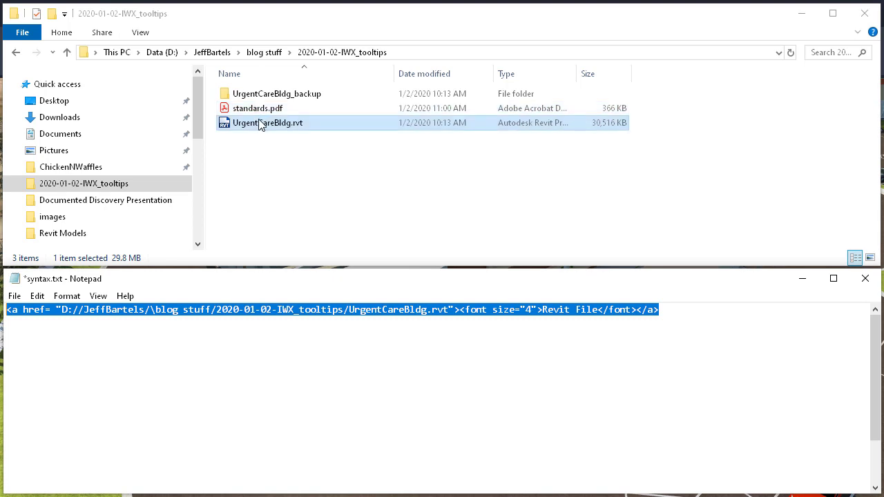
key(alt+Tab)
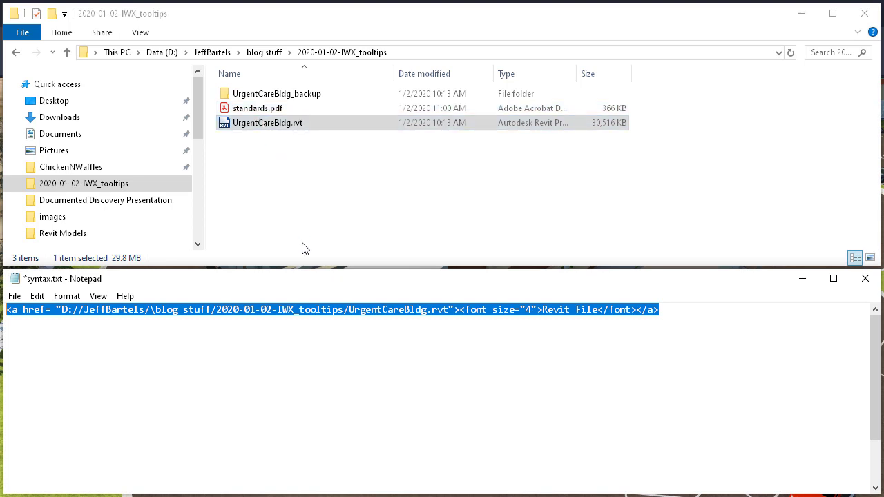
right_click(291, 309)
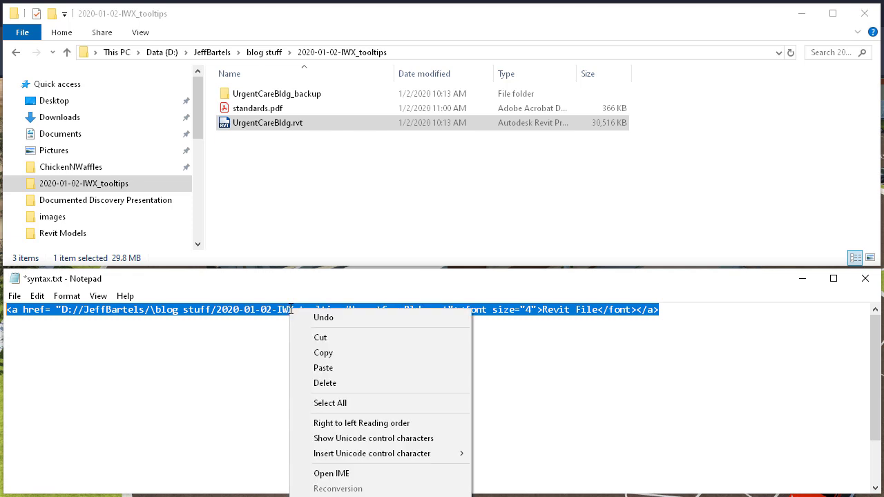
click(319, 352)
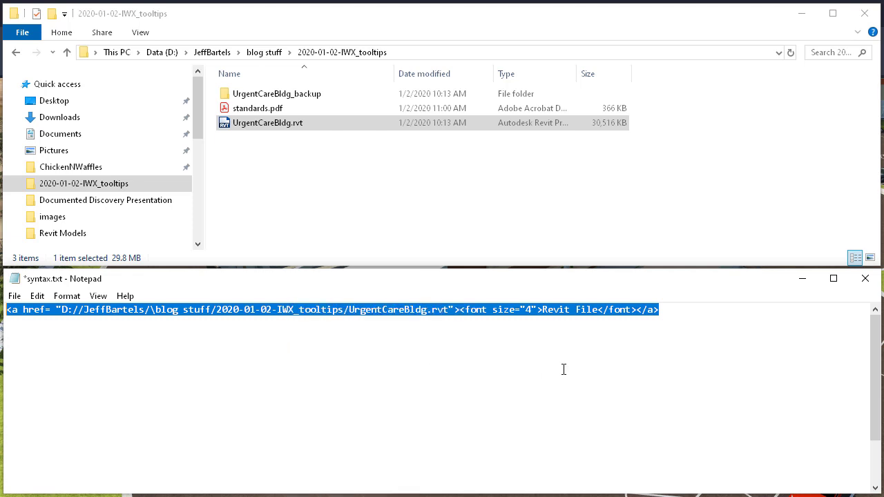
Add a <br> tag to the end of the link line and paste the copied link on a new line below.
click(664, 312)
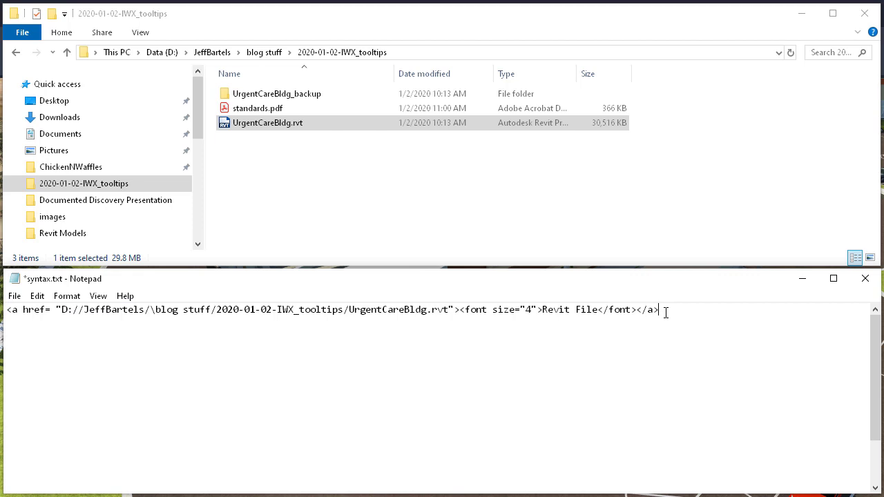
text(<br>)
right_click(27, 325)
click(58, 383)
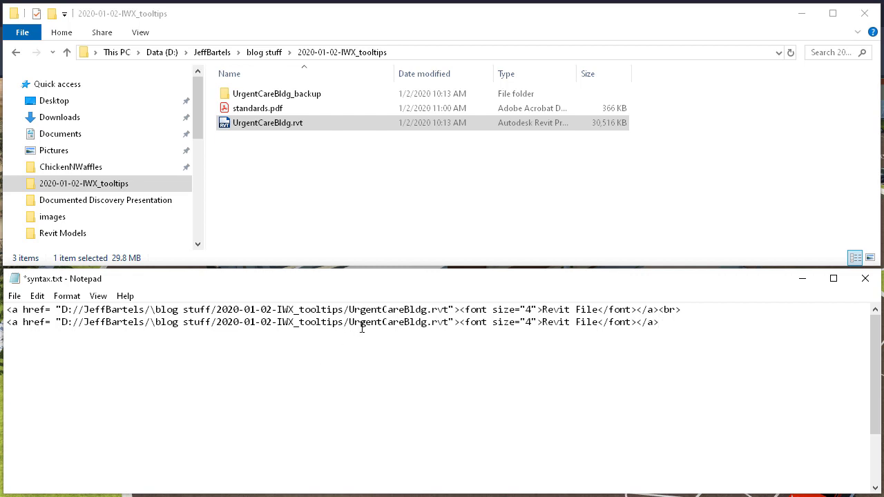
Copy the full file name standards.pdf from the folder and paste it over UrgentCareBldg.rvt in the second link line.
click(268, 112)
click(268, 112)
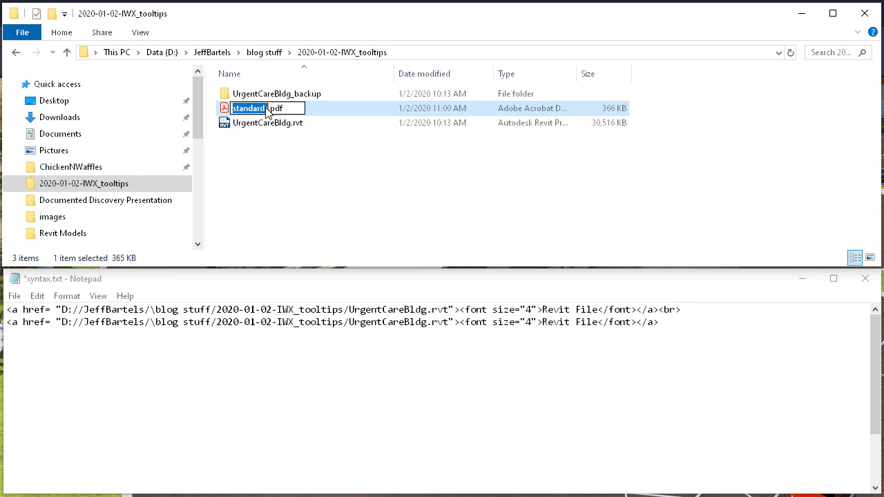
drag(283, 109, 232, 109)
right_click(241, 109)
click(276, 152)
drag(349, 322, 448, 322)
right_click(434, 320)
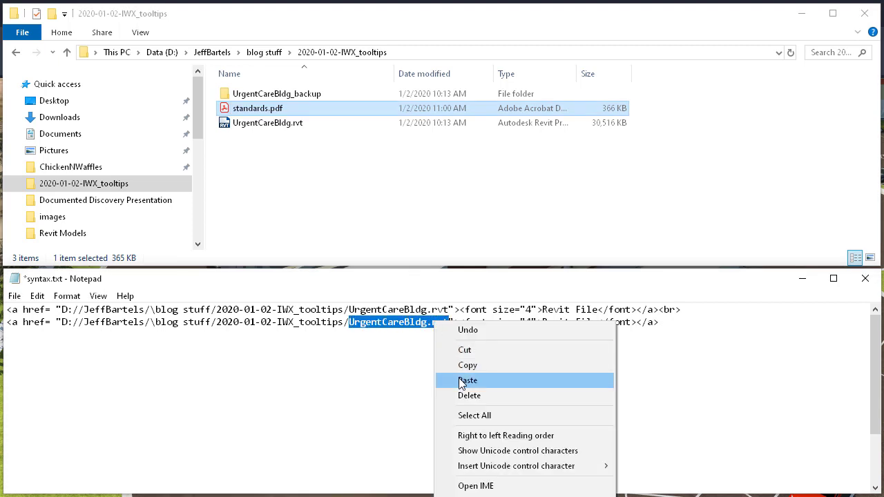
click(459, 380)
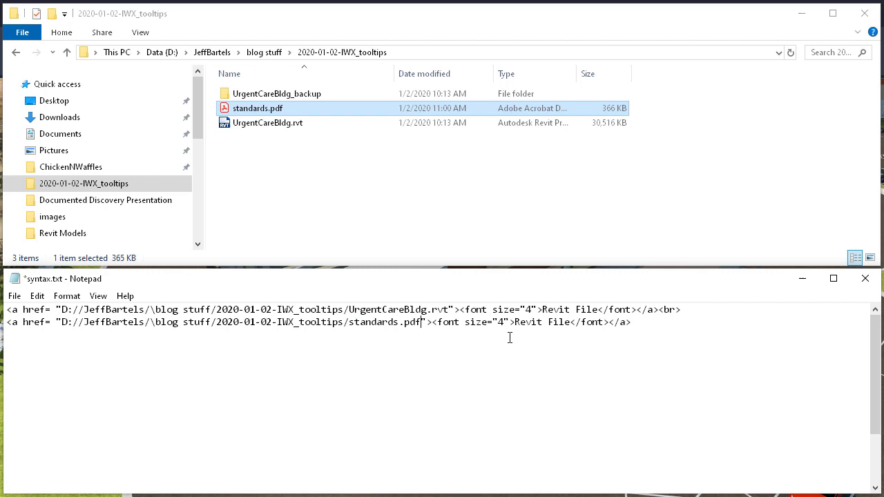
Change the second link's description to "Standards Manual" and copy both link lines.
drag(514, 322, 570, 324)
text(Standards Manual)
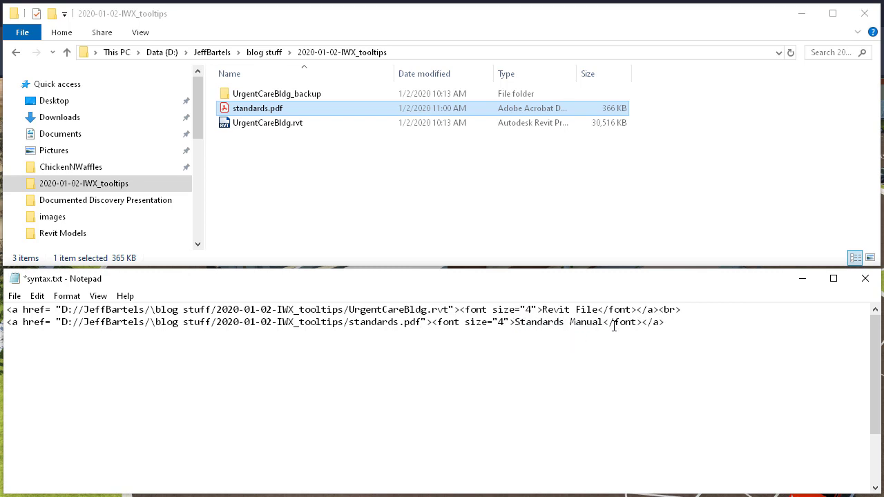
drag(664, 322, 6, 306)
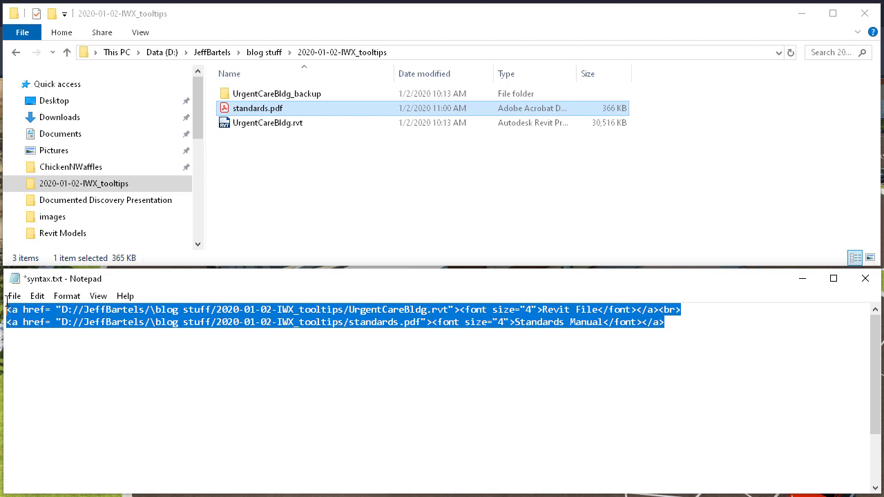
right_click(65, 317)
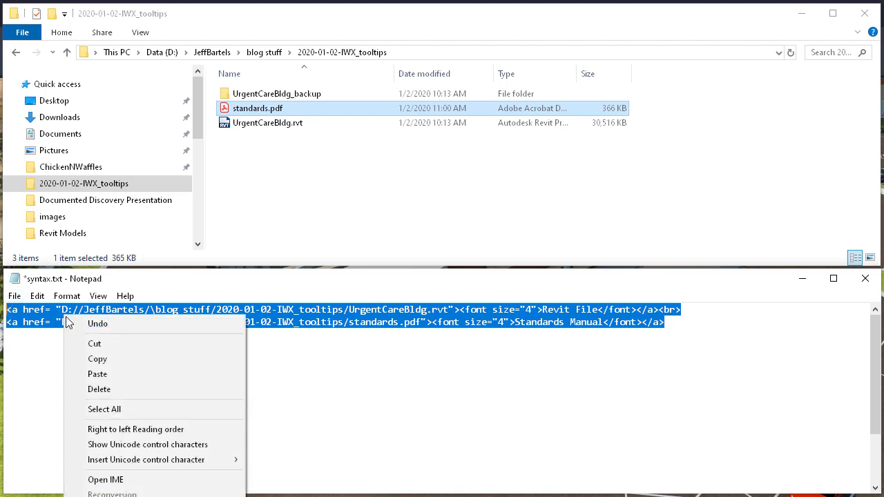
click(97, 359)
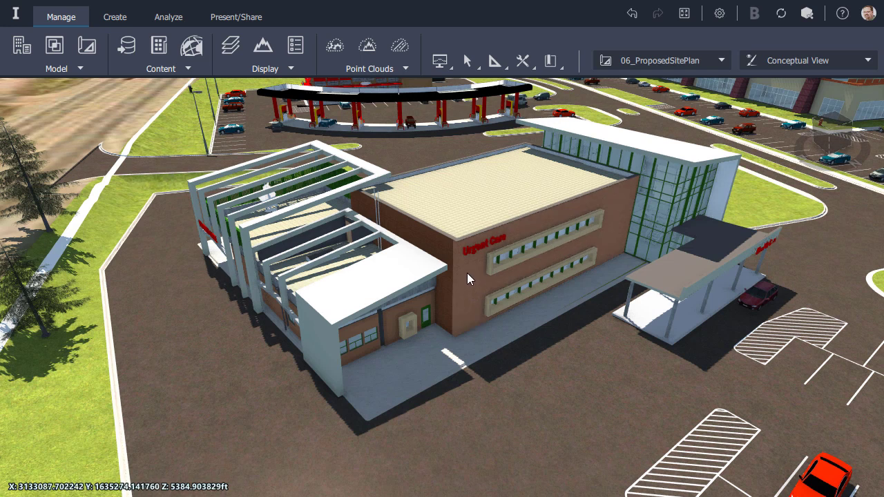
Back in InfraWorks, open the Urgent Care building's properties and replace its Tooltip value with the copied two-link code.
click(467, 275)
right_click(468, 276)
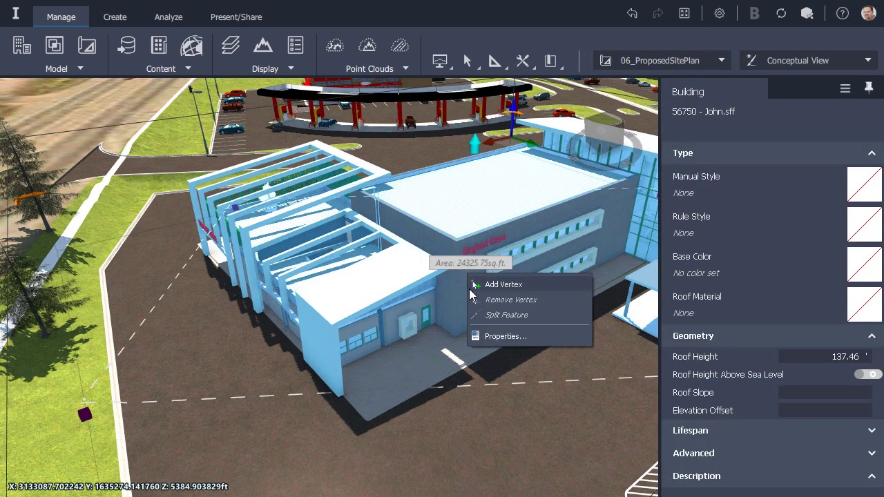
click(487, 335)
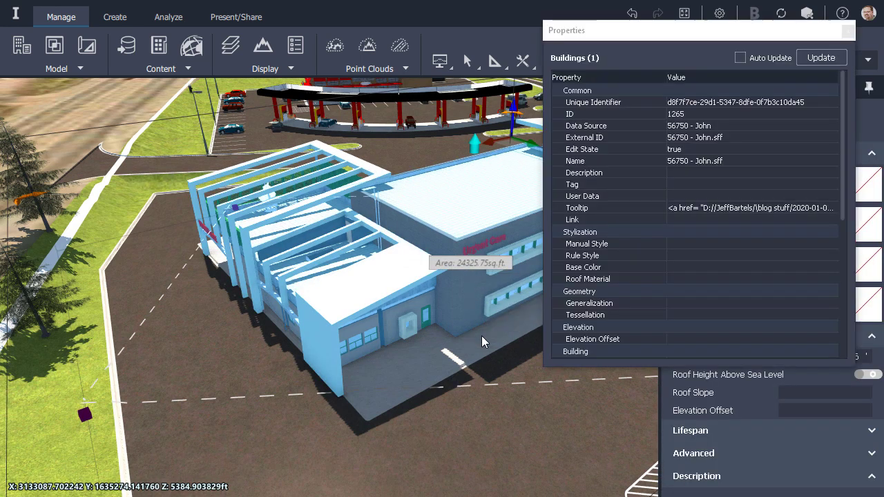
click(673, 207)
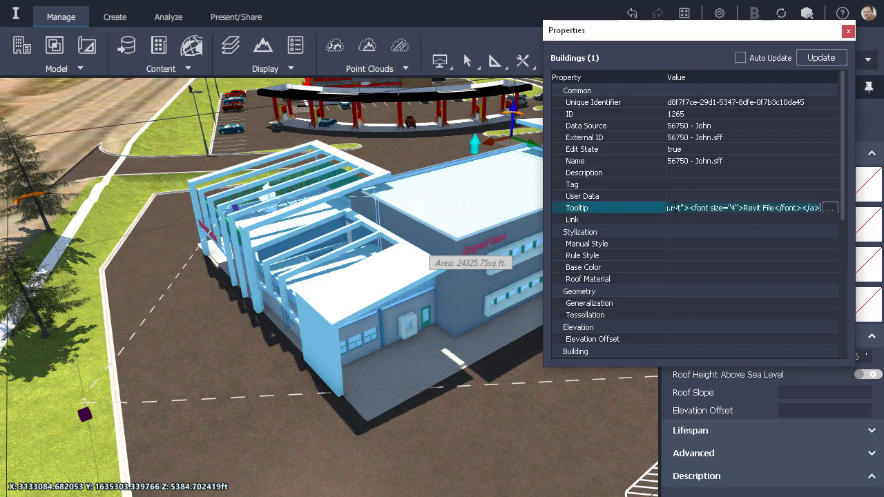
right_click(674, 207)
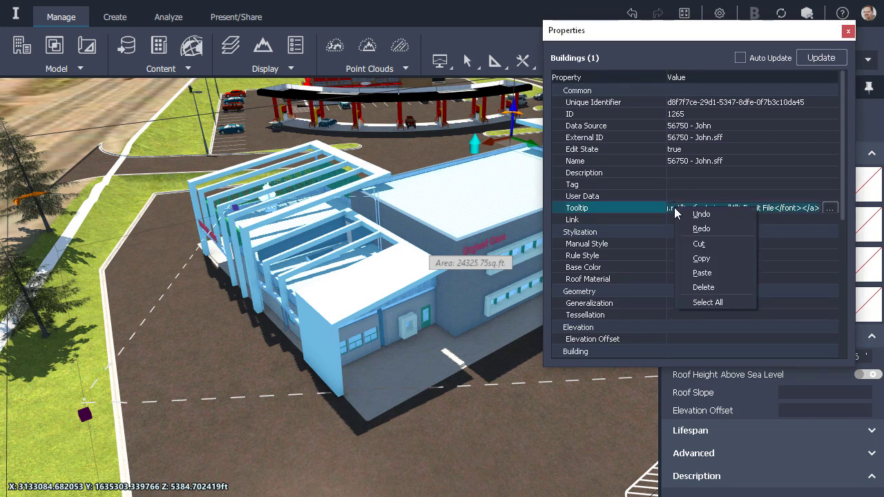
click(701, 273)
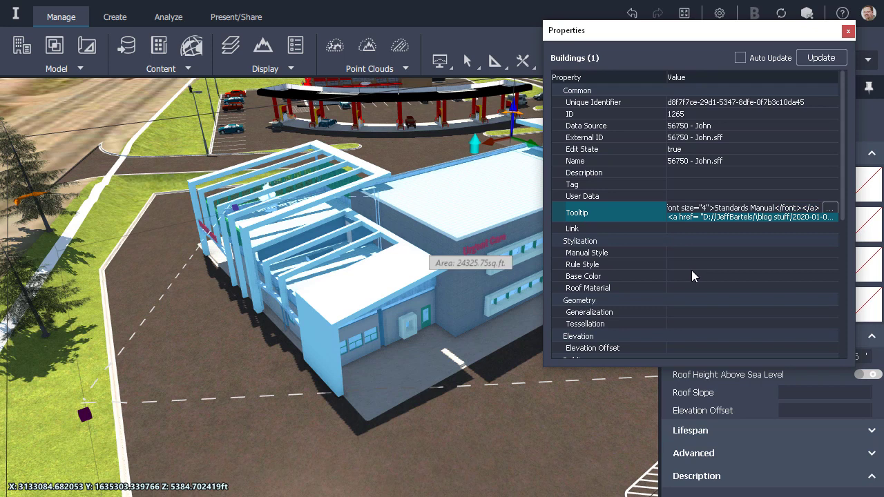
Check the two links in the tooltip editor's visual and HTML views and accept the tooltip.
click(828, 207)
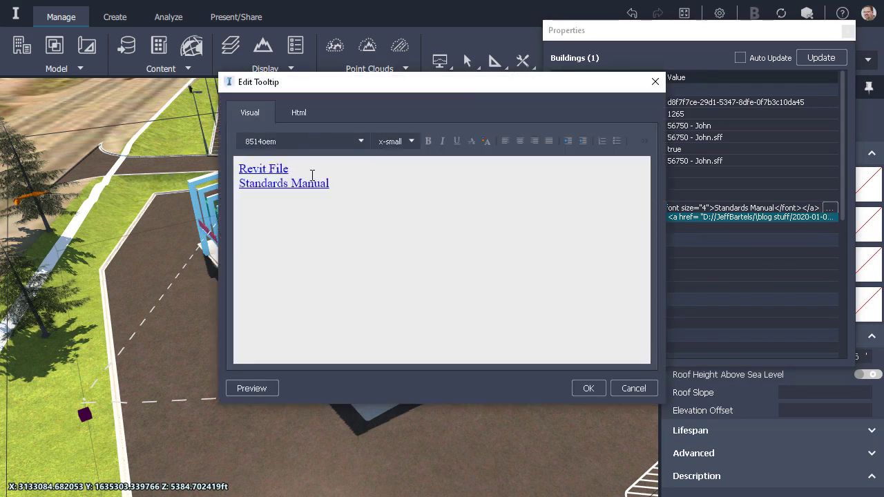
click(299, 116)
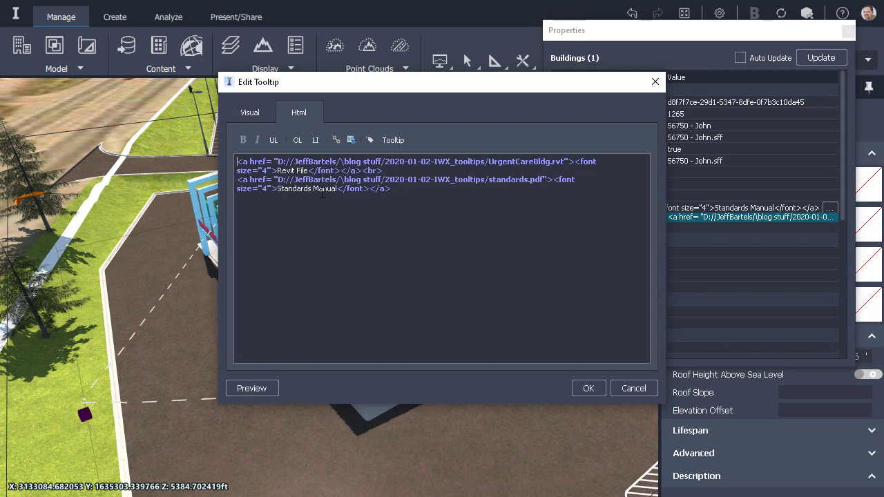
click(585, 388)
Update the building with the two-link tooltip, close its properties and clear the selection.
click(818, 58)
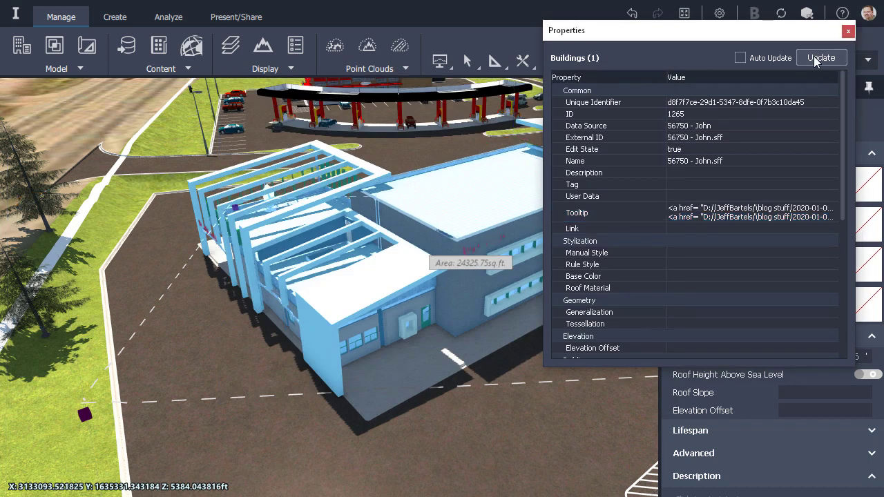
click(848, 30)
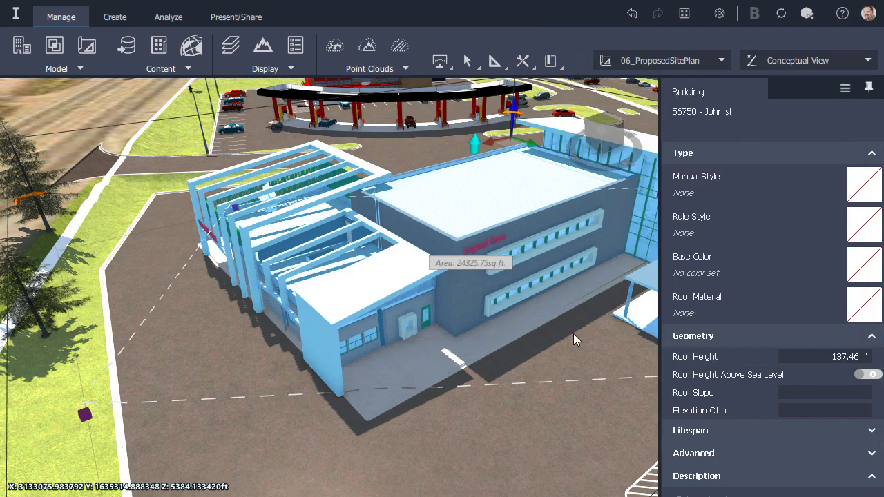
click(532, 364)
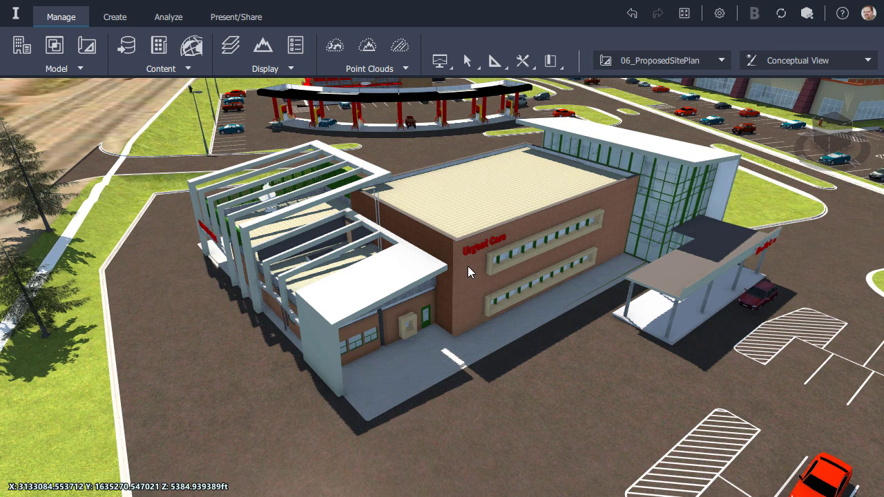
Follow the Standards Manual link in the building's tooltip, look through standards.pdf in Acrobat and close it.
mouse_move(467, 265)
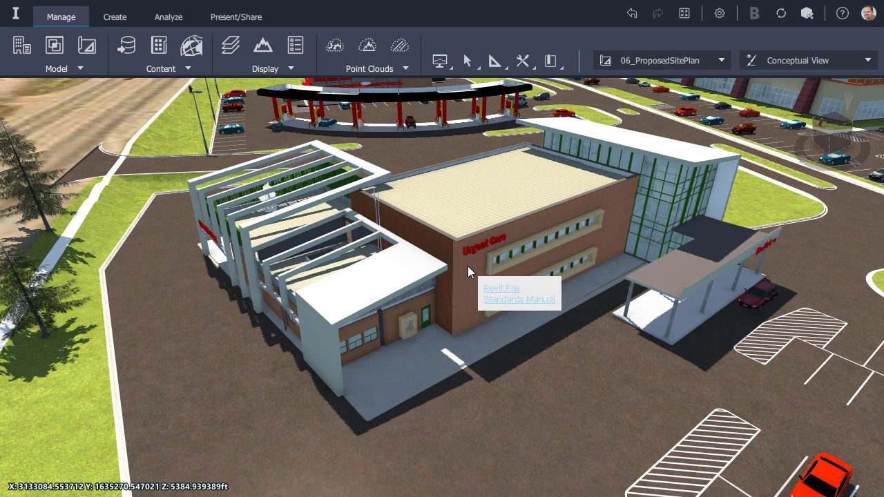
click(488, 304)
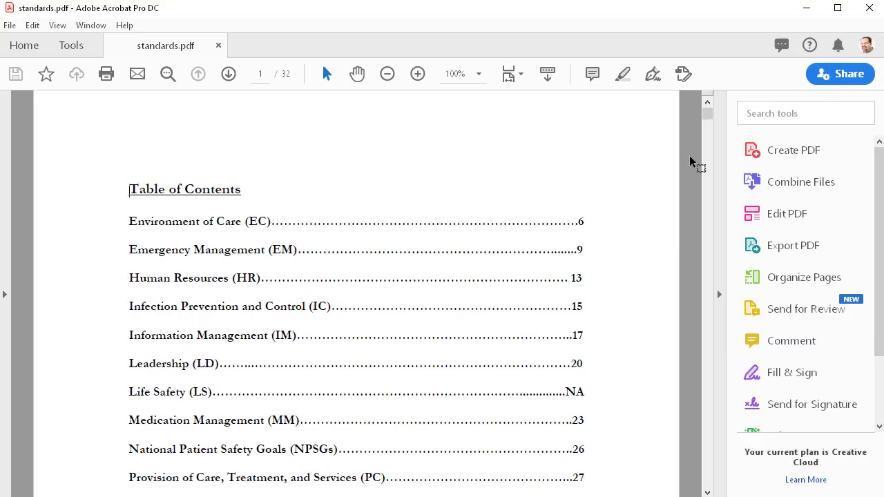
drag(708, 117, 713, 181)
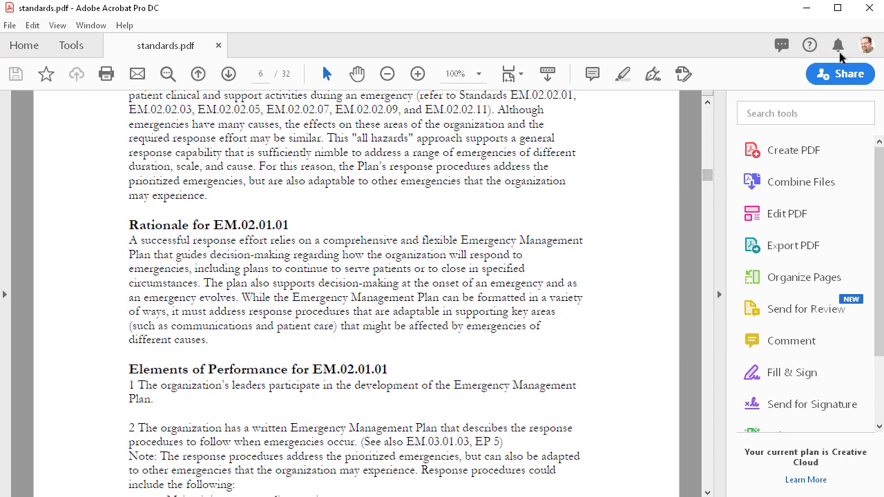
click(869, 9)
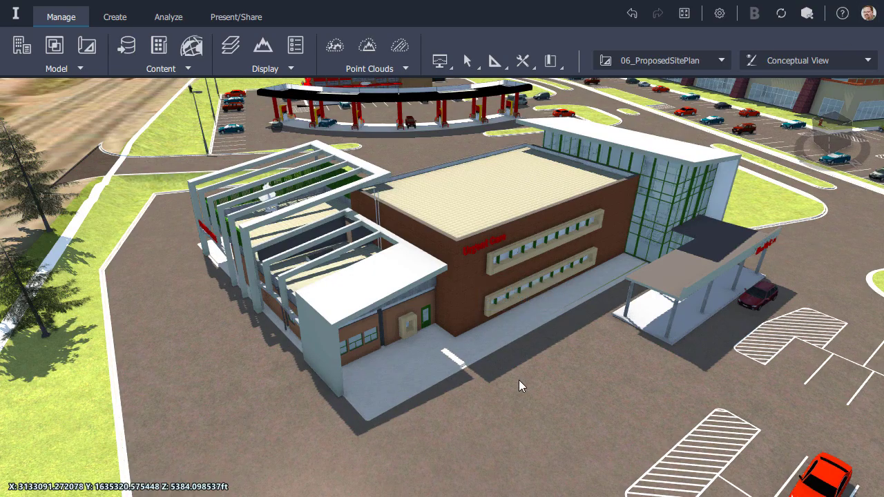